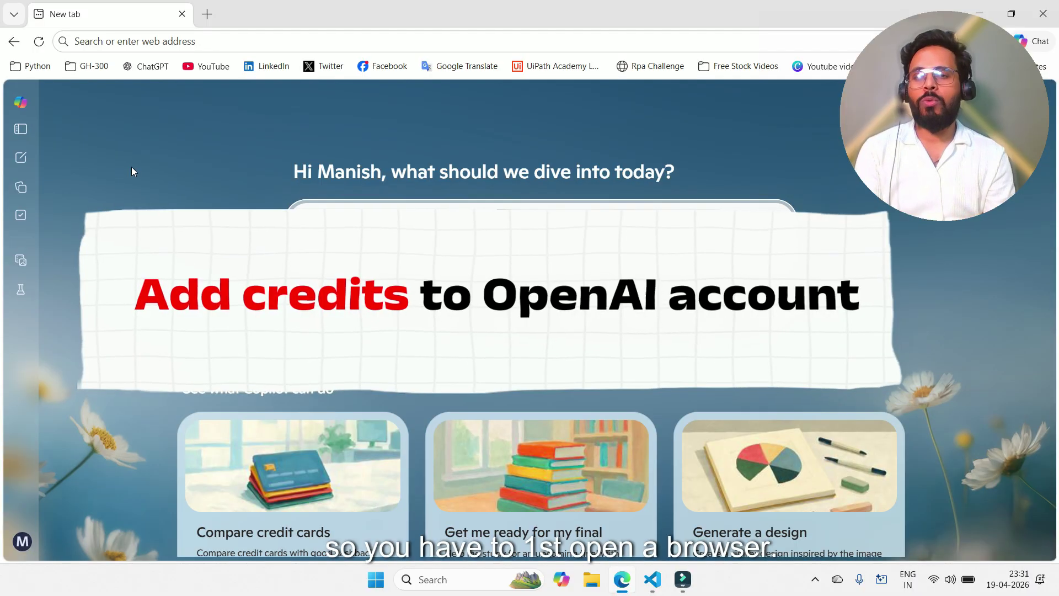
Step: Enter platform.openai.com in the address bar of the new Edge tab
left_click(150, 41)
type("platform.openai.com")
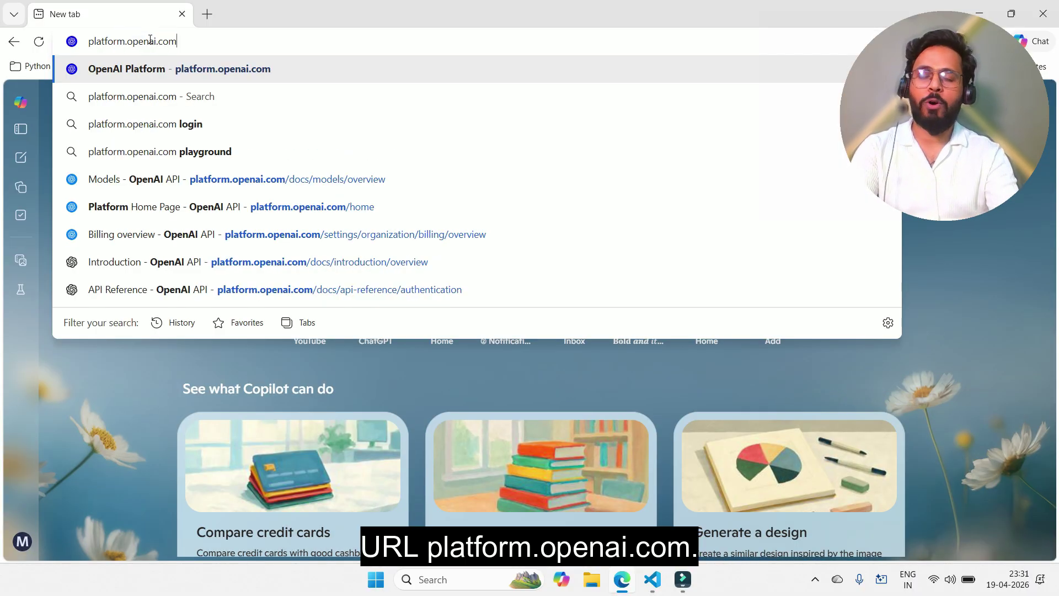
Step: Load platform.openai.com and submit the account e-mail address to begin signing in
key("Return")
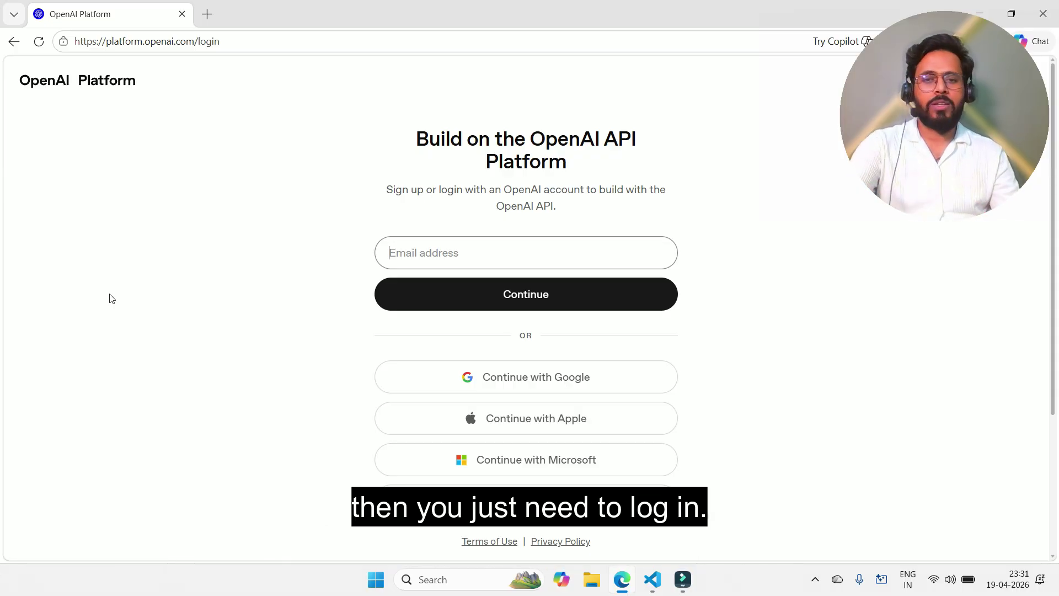
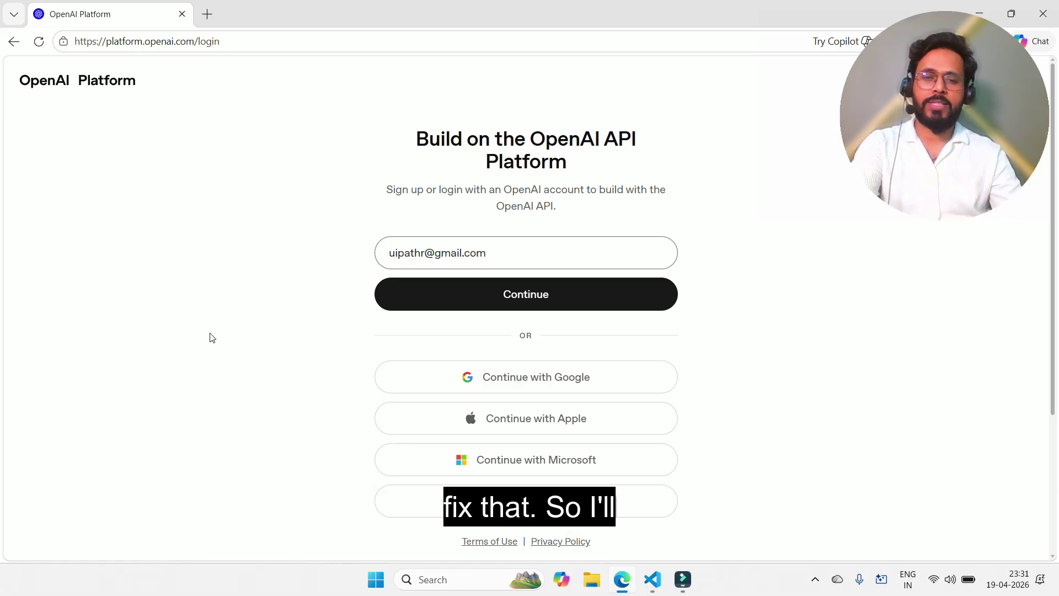
left_click(481, 301)
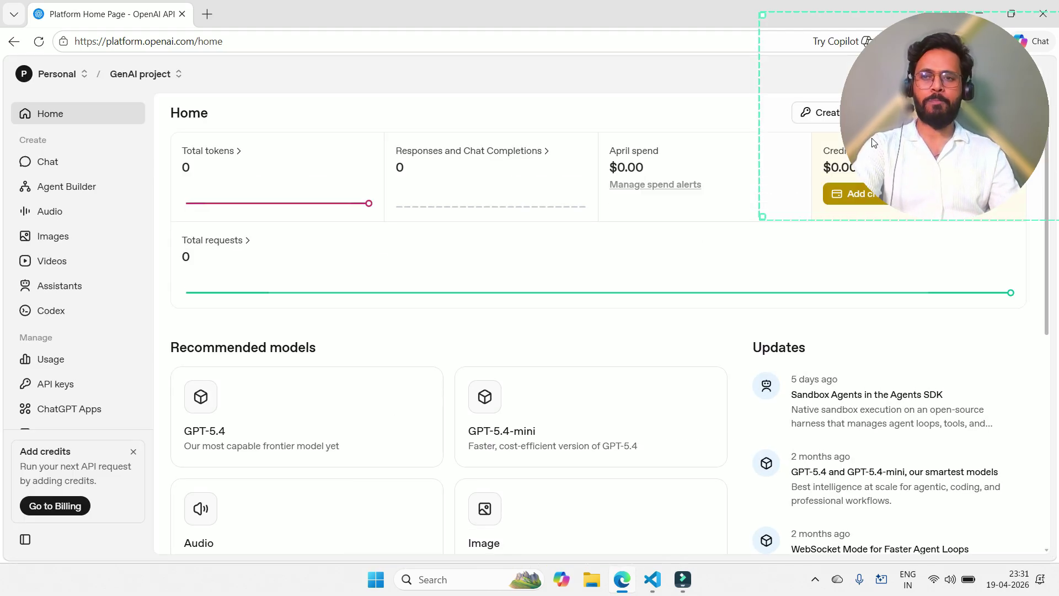
Step: Finish logging in to reach the Home dashboard showing $0.00 credit remaining
left_click_drag(866, 196, 878, 528)
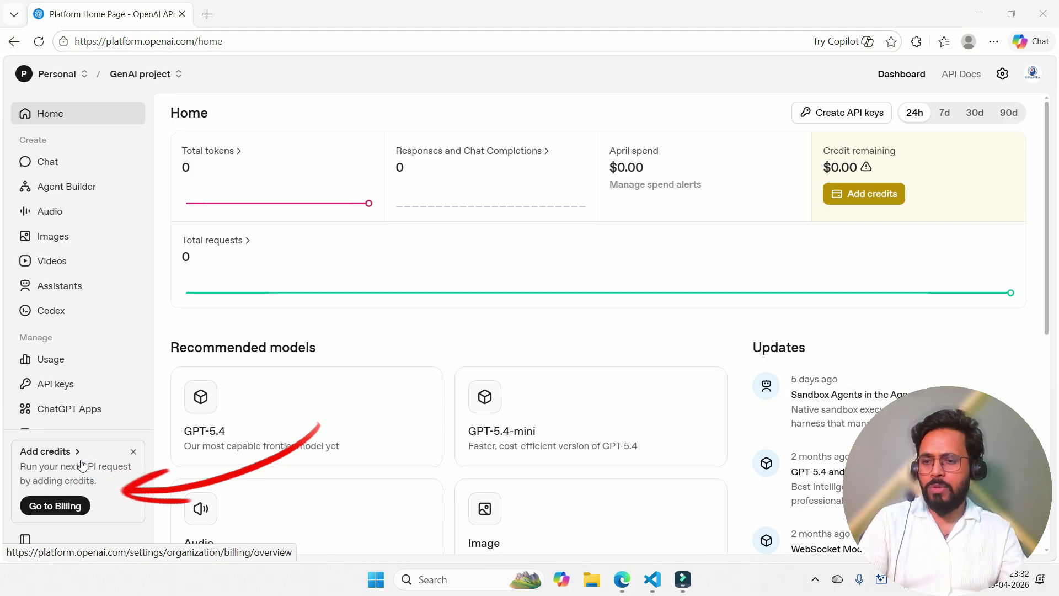
left_click_drag(87, 455, 98, 454)
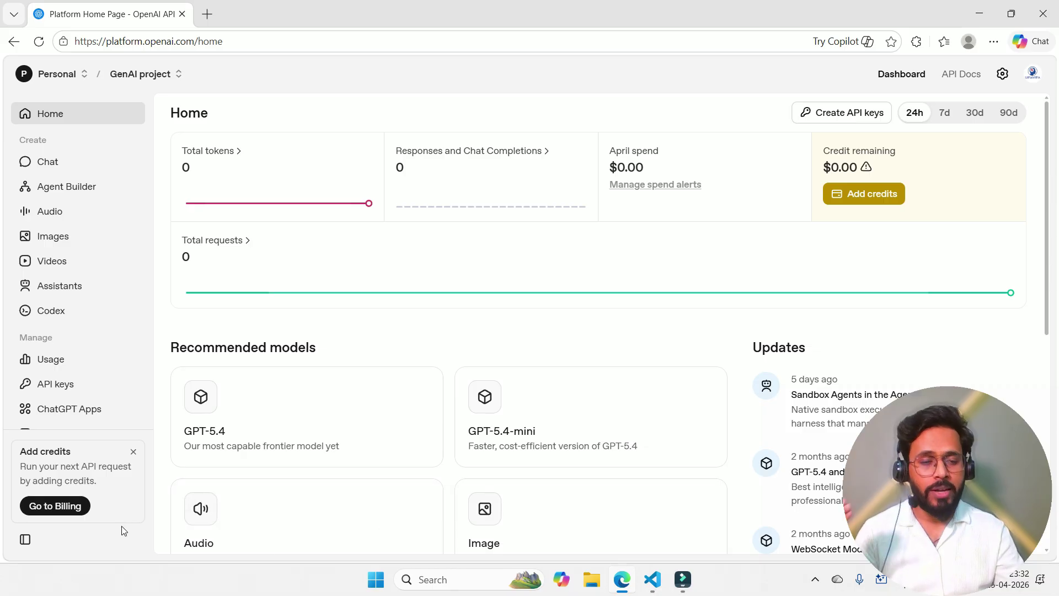
Step: Go to the Billing overview and open the Add payment details form
left_click(68, 512)
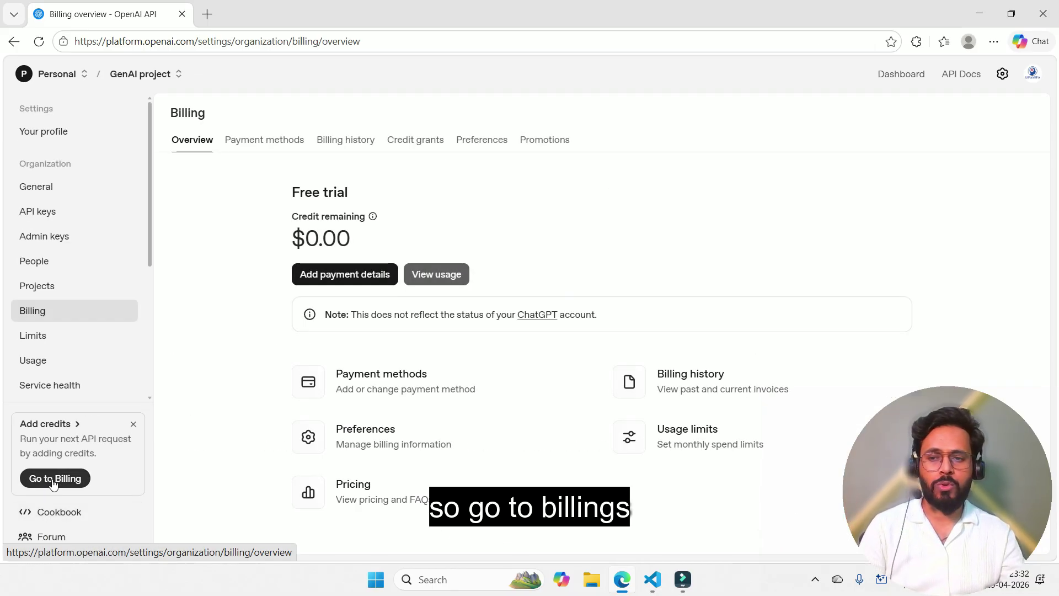
left_click_drag(287, 197, 366, 197)
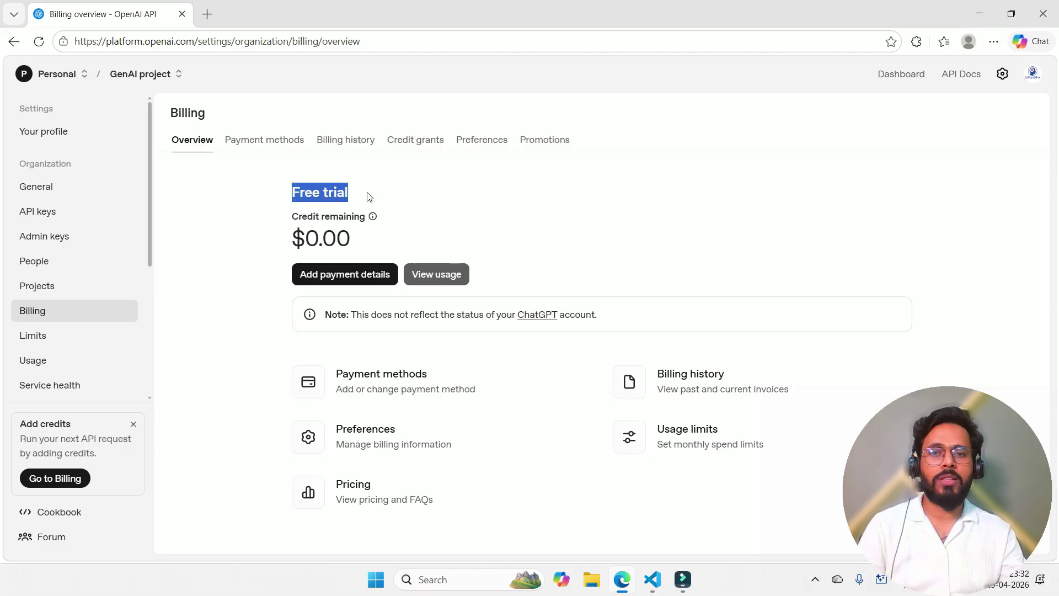
left_click(527, 207)
mouse_move(364, 230)
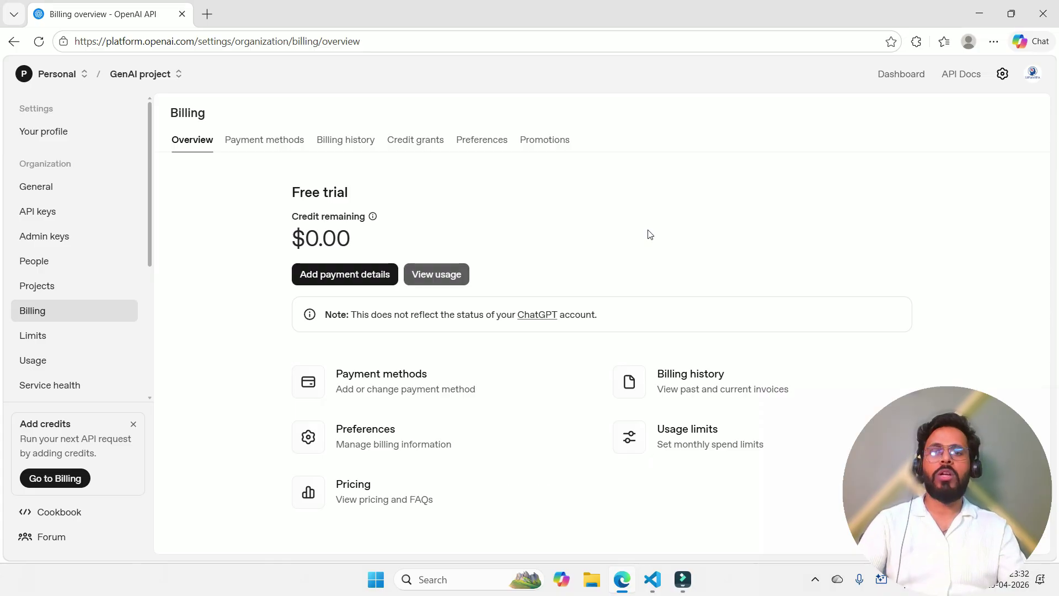
left_click(348, 276)
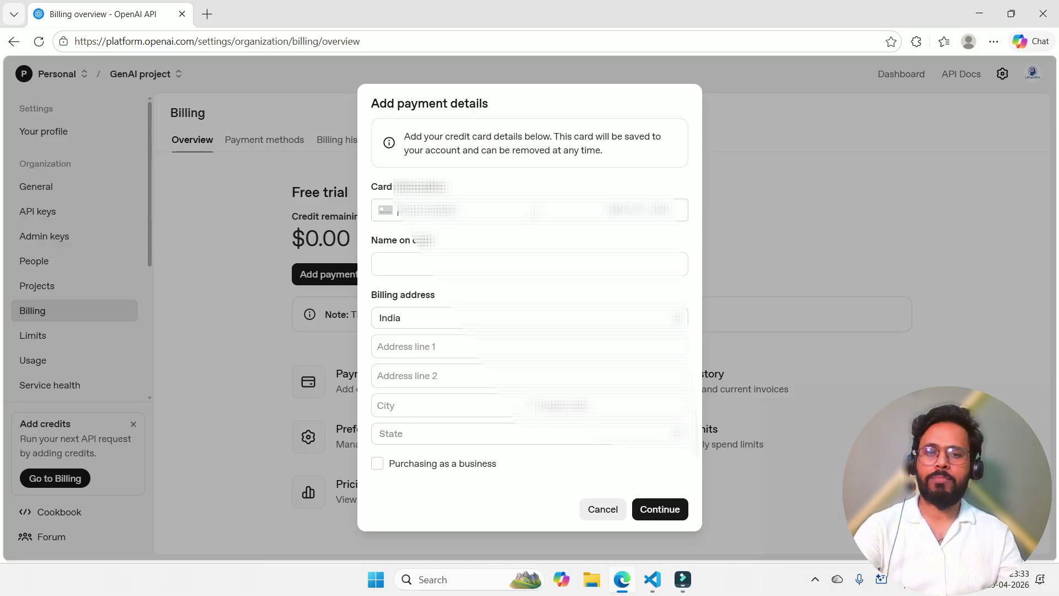
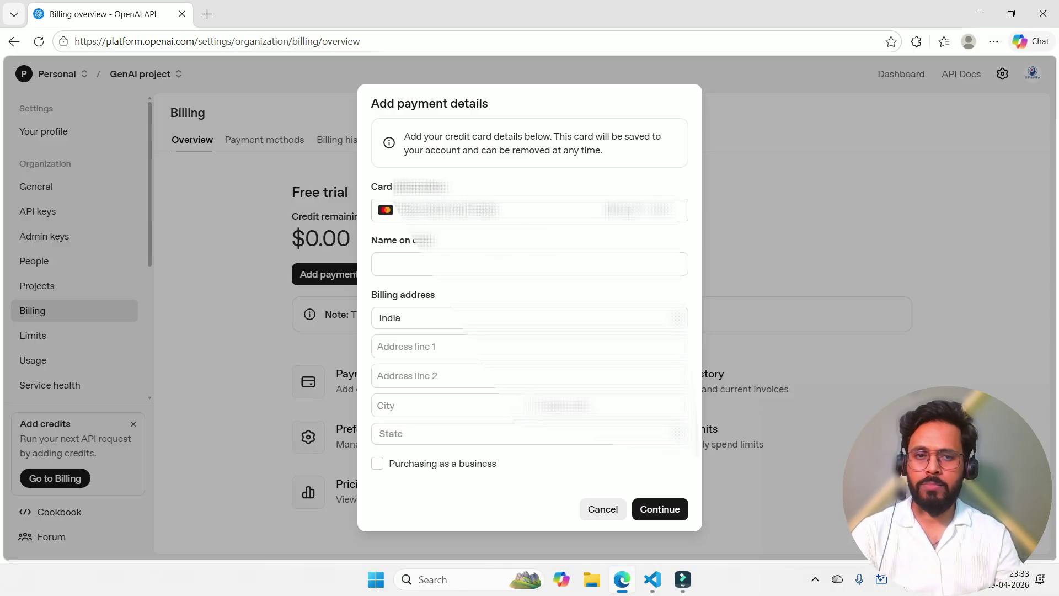
Step: Submit the card number, cardholder name and Delhi billing address, dismissing Edge's save-card offer
key("Tab")
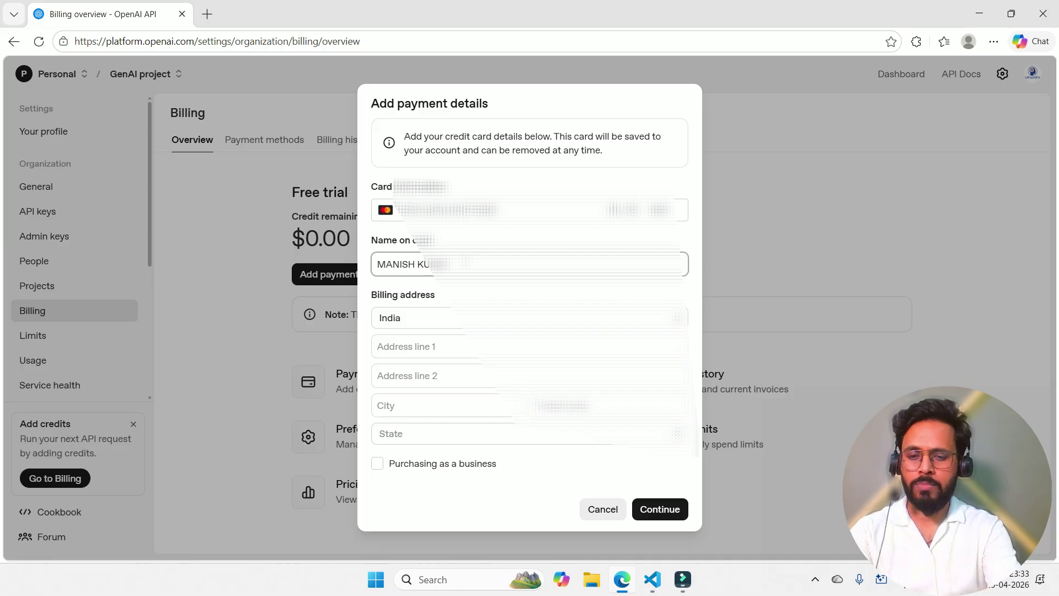
key("Tab")
left_click(442, 396)
type("DELHI")
key("Tab")
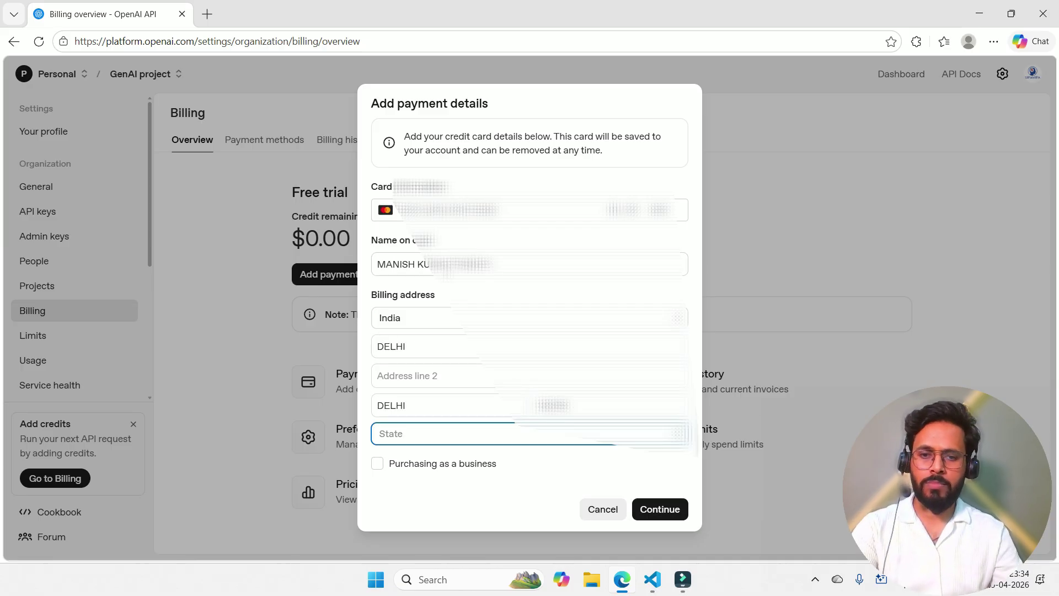
type("Delhi")
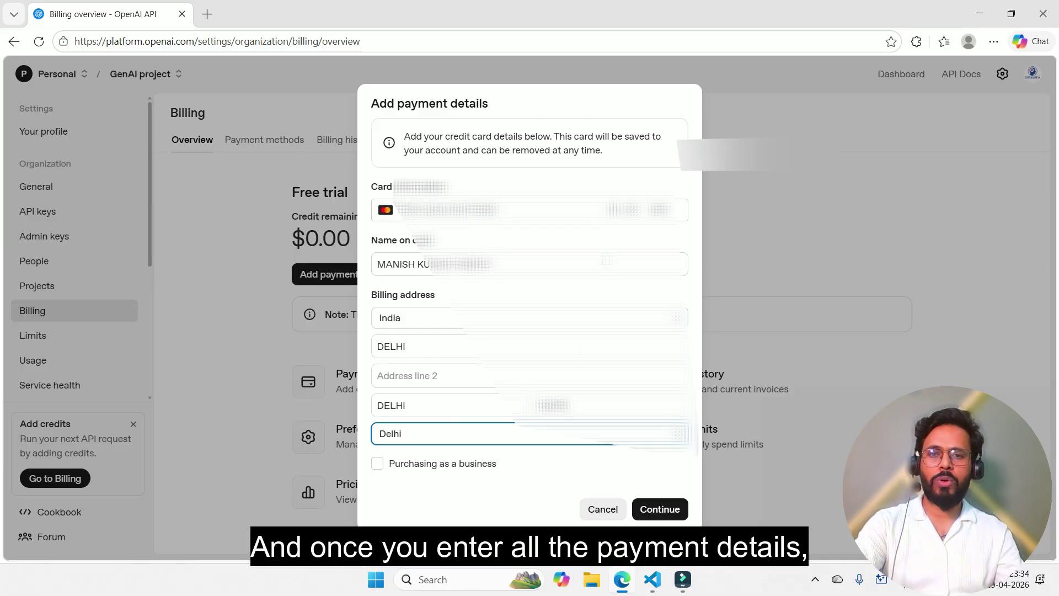
left_click(670, 510)
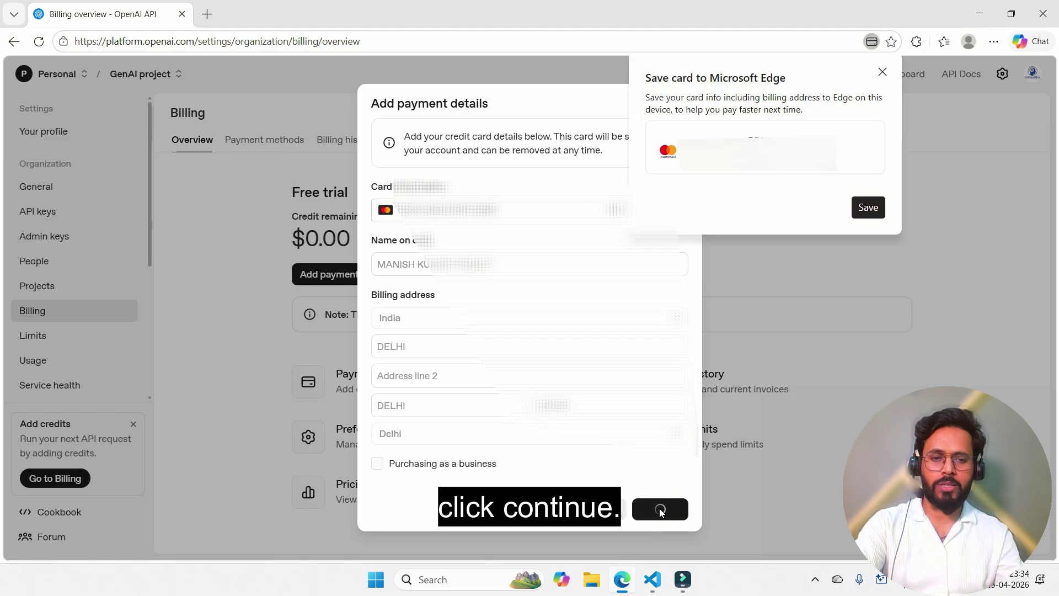
left_click(882, 70)
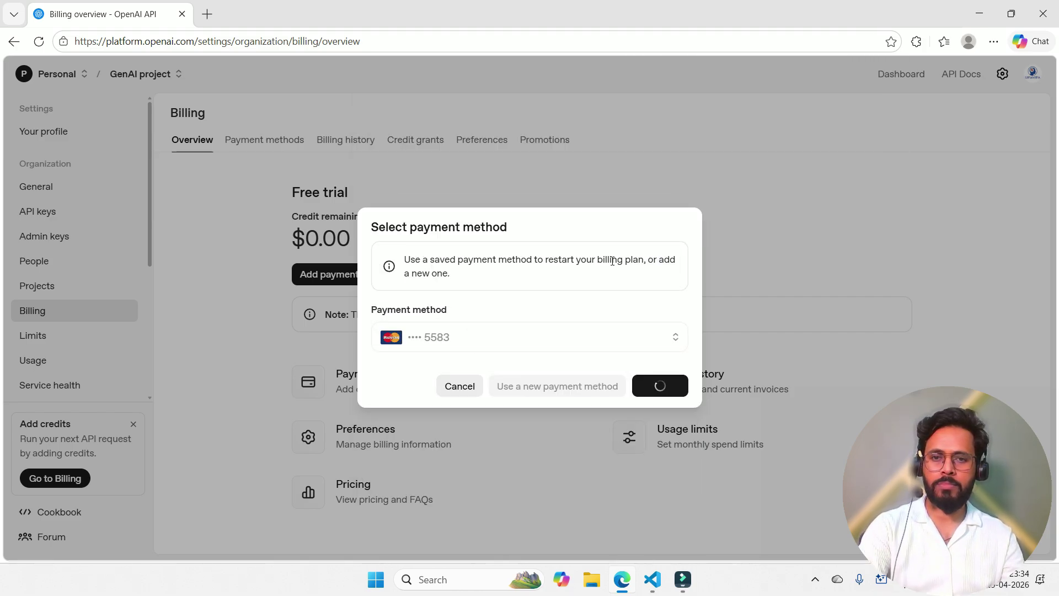
Step: Continue with the saved card as the payment method
left_click(660, 385)
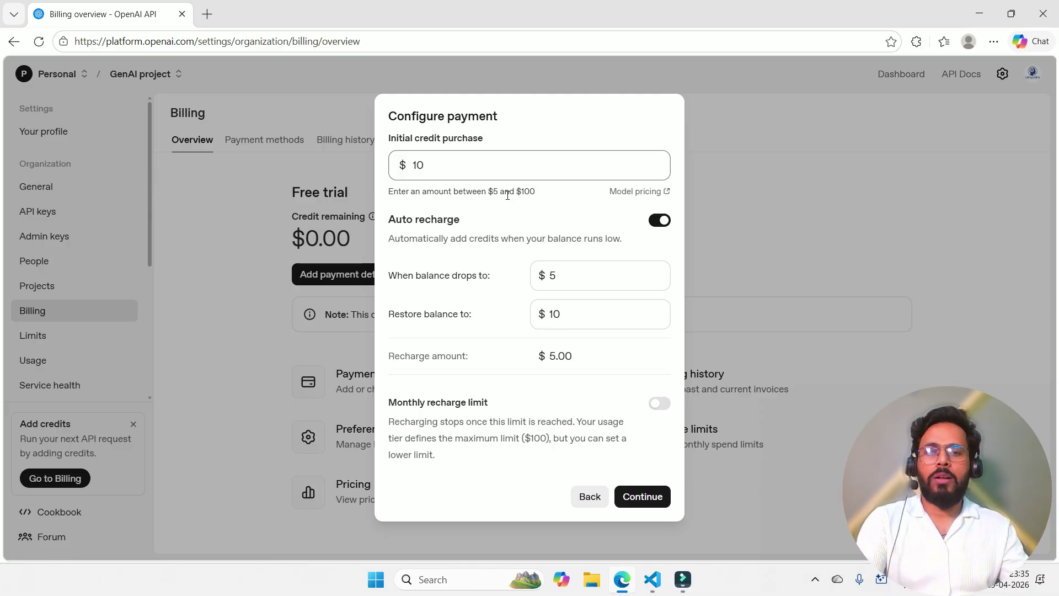
Step: Change the initial credit purchase from $10 to $5, disable auto recharge, and continue
key("BackSpace")
key("BackSpace")
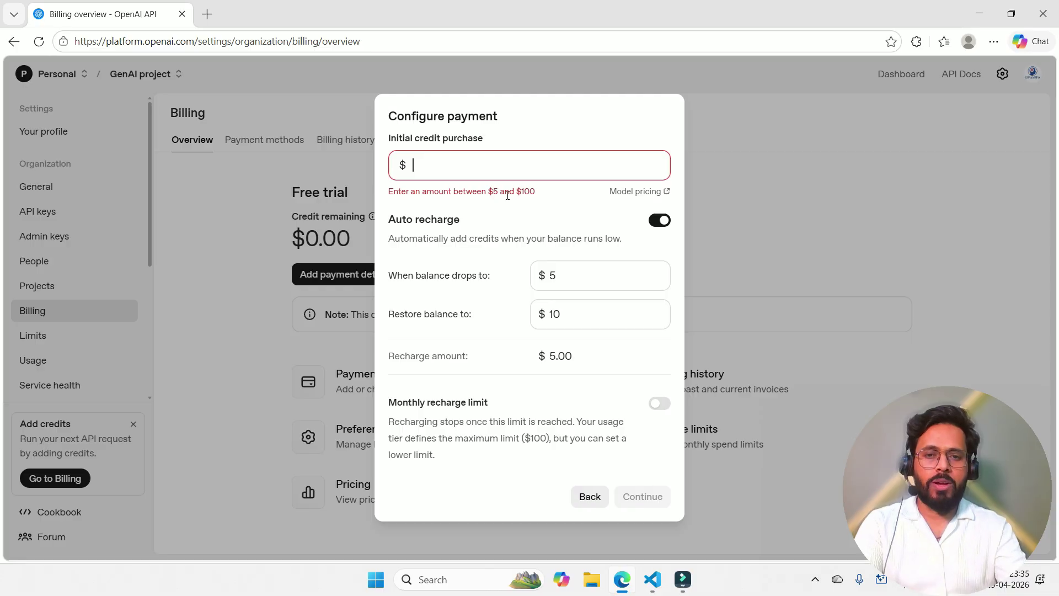
type("3")
key("BackSpace")
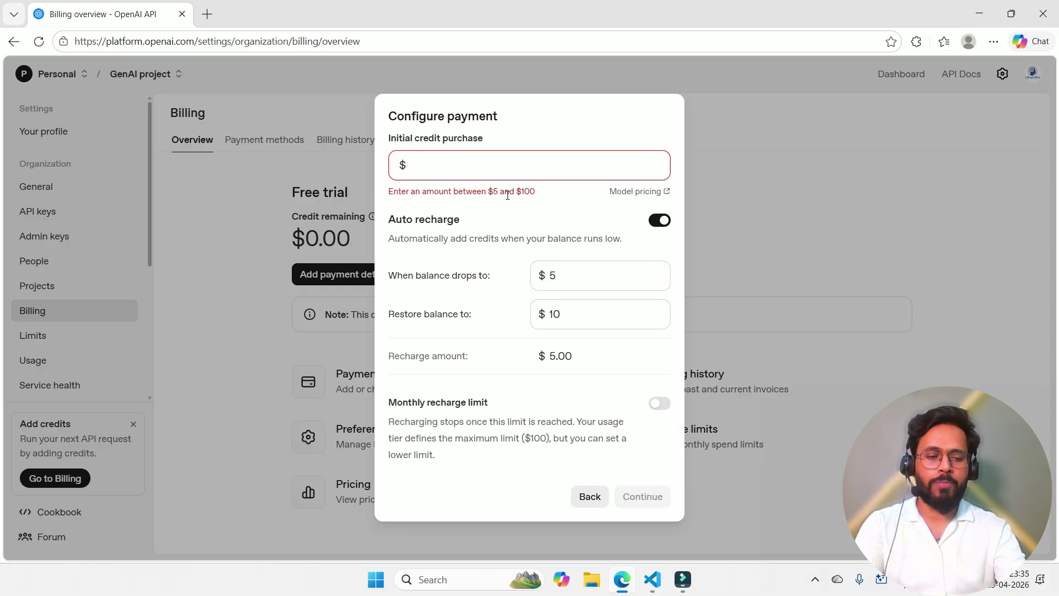
type("5")
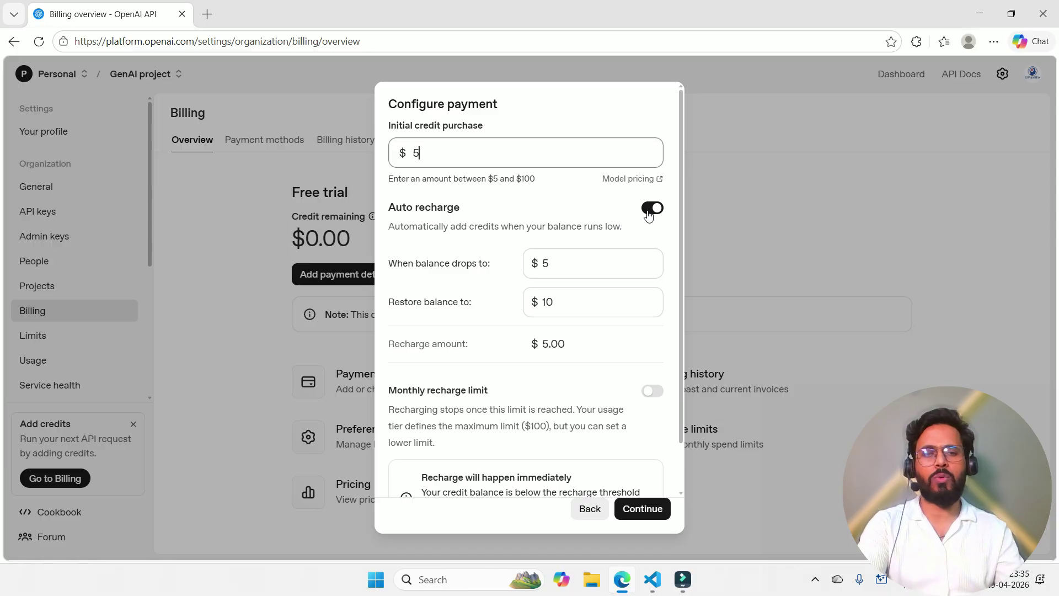
left_click(652, 208)
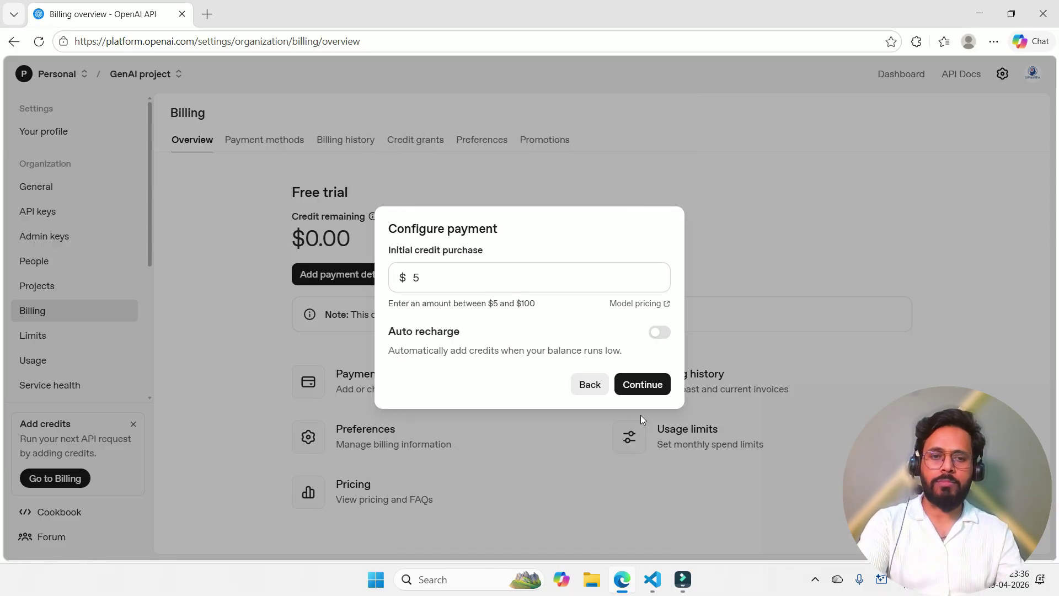
left_click(656, 385)
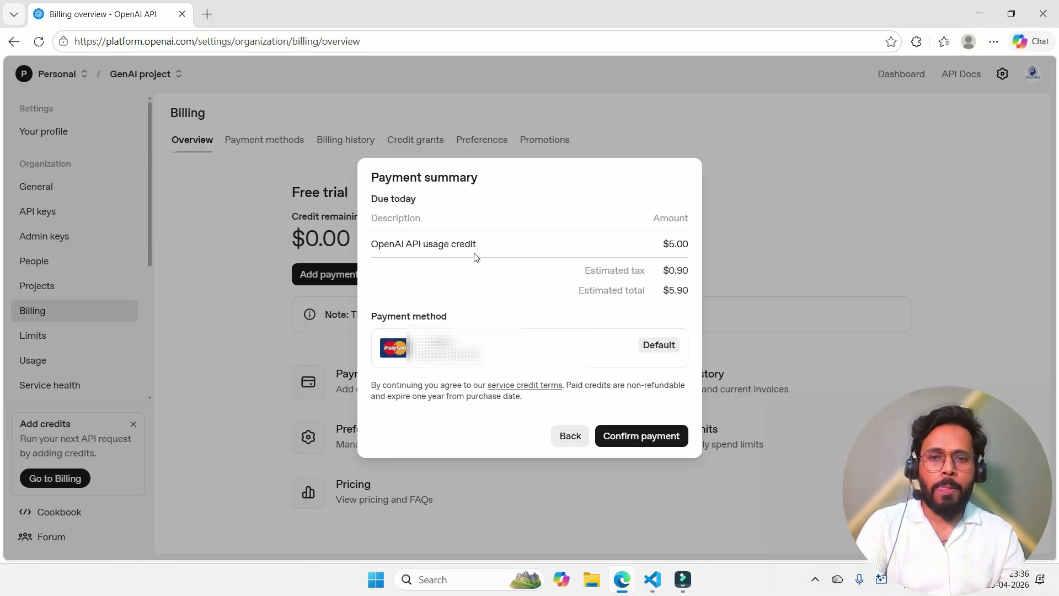
Step: Review the $5.90 payment summary and confirm the $5.00 credit purchase
left_click_drag(488, 247, 377, 247)
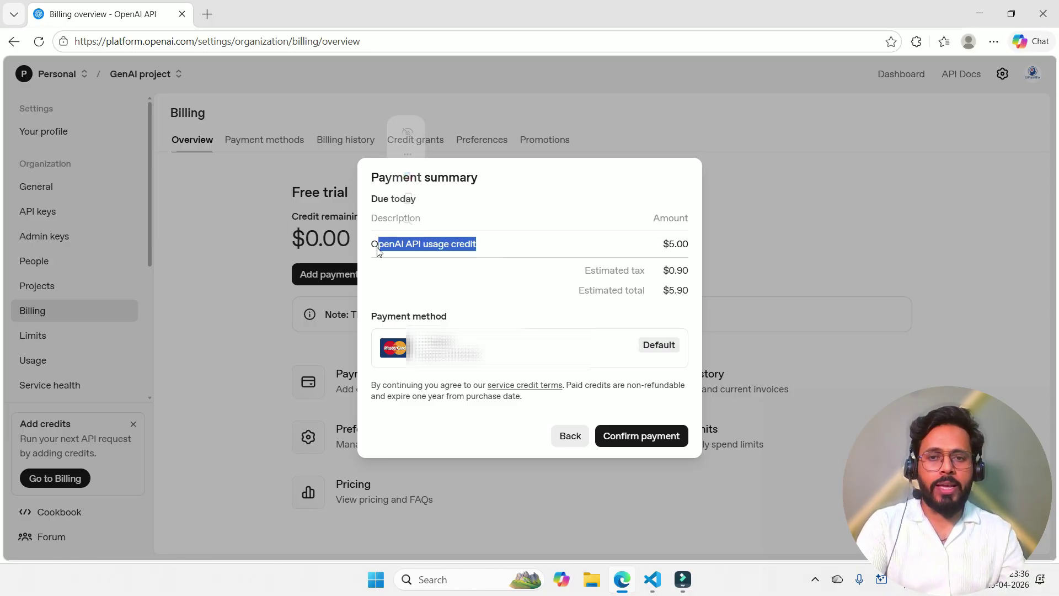
left_click(475, 257)
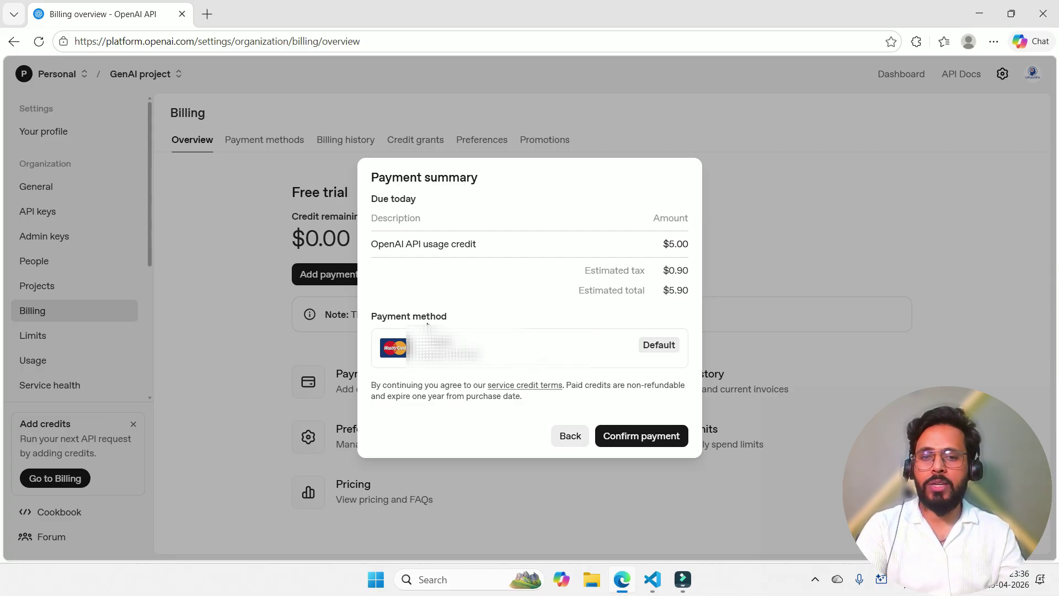
left_click(651, 442)
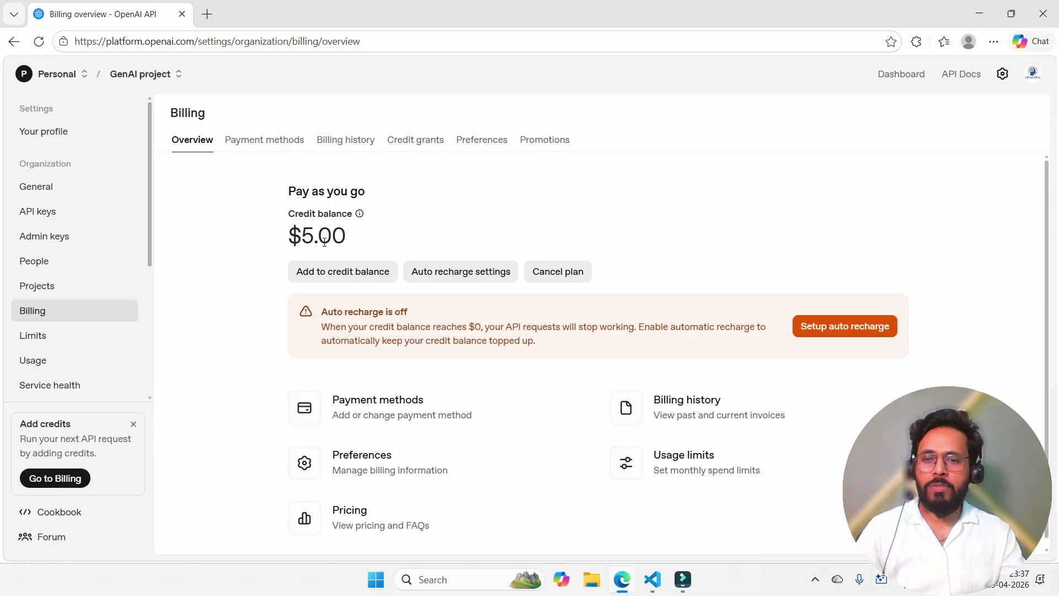
Step: Return to the Home dashboard and check the $5.00 credit balance
left_click(901, 74)
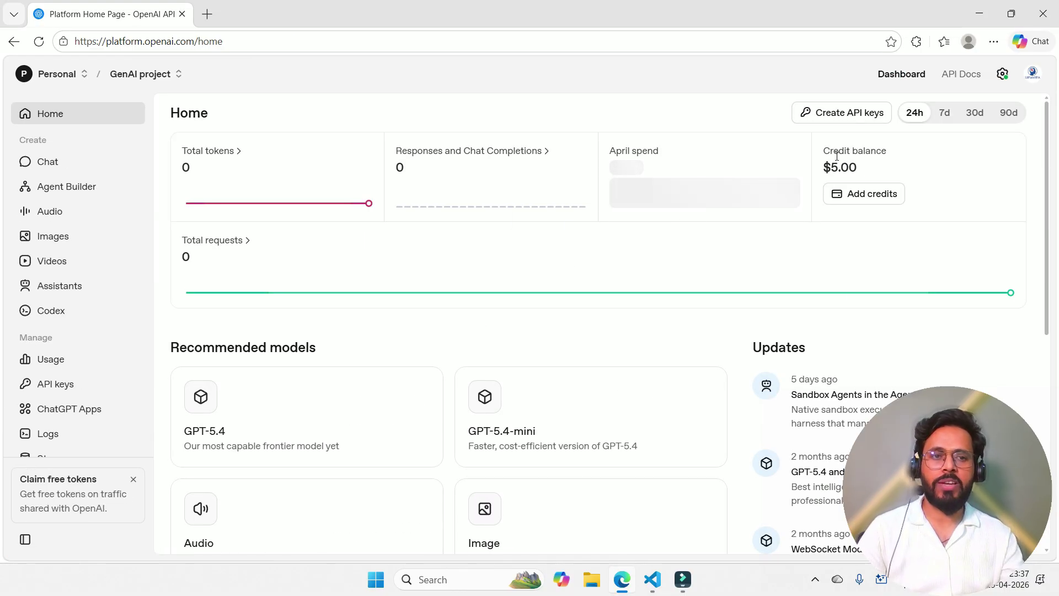
left_click_drag(824, 150, 915, 169)
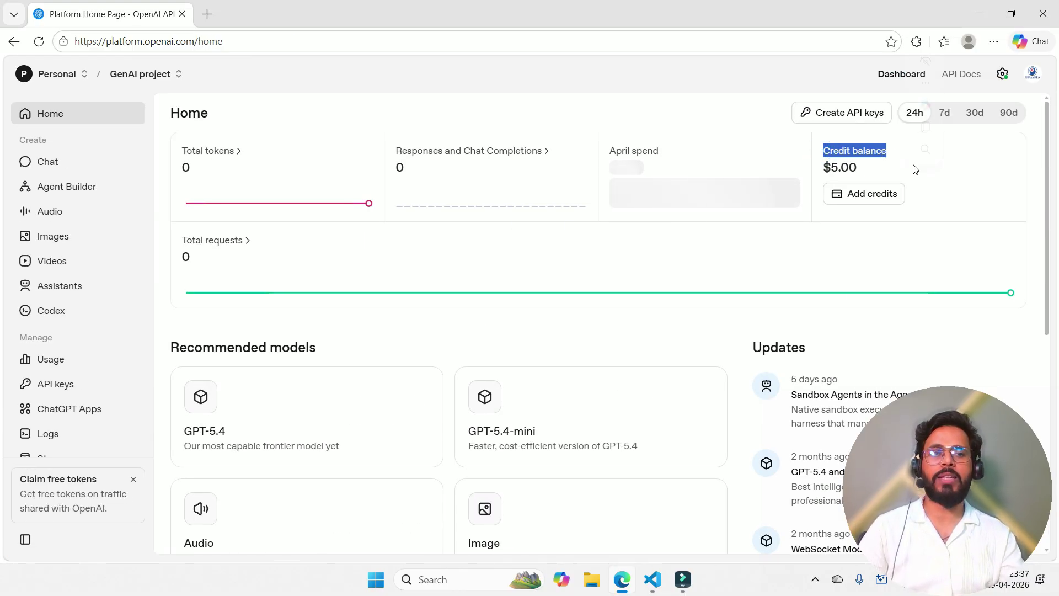
left_click(859, 167)
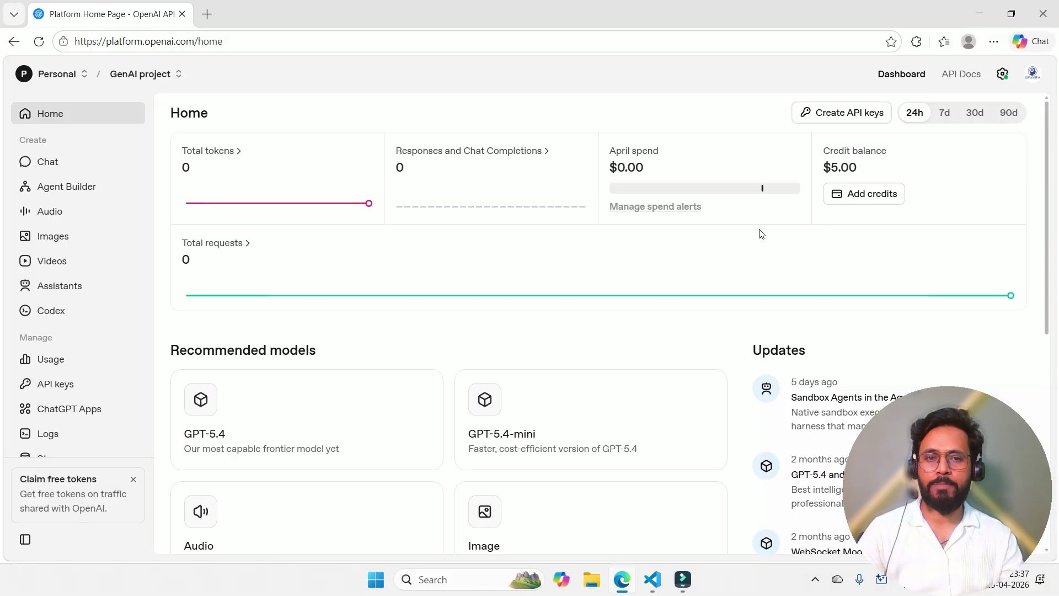